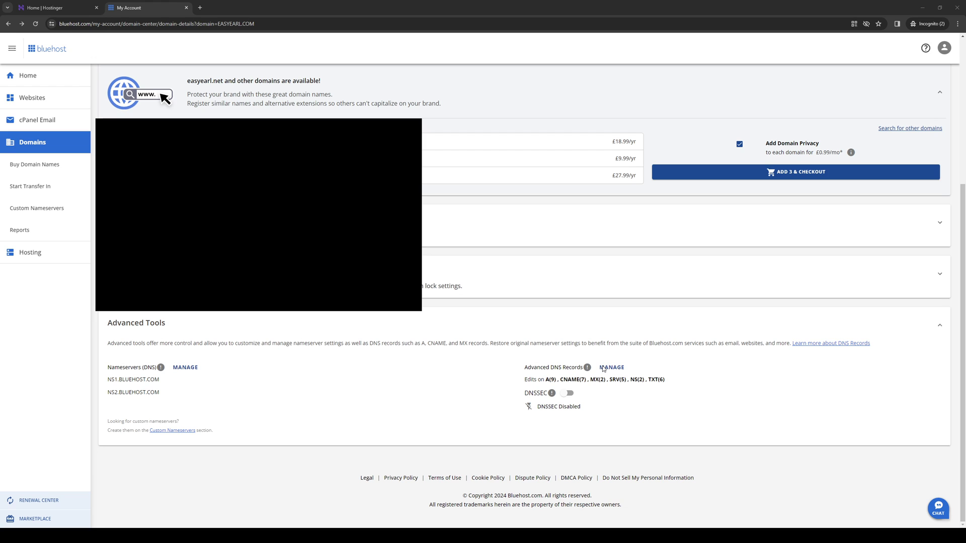
Open easyearl.com's advanced DNS records manager, accepting the warning to list its A and CNAME records
left_click(602, 367)
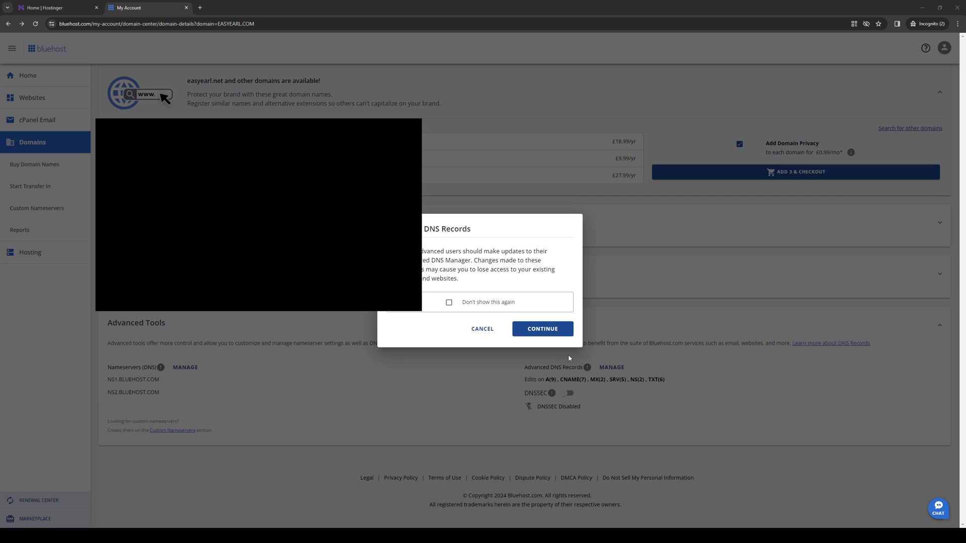
left_click(760, 376)
left_click(624, 368)
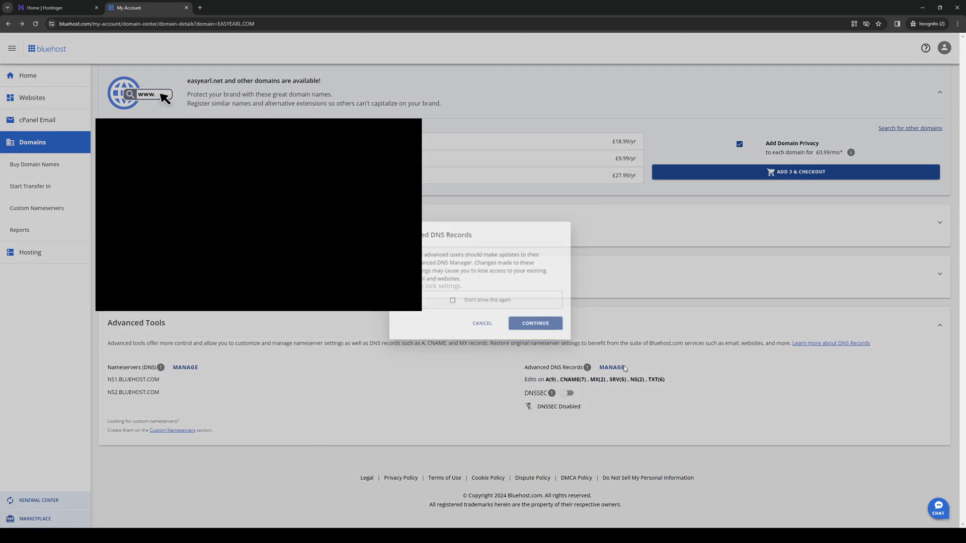
left_click(542, 328)
scroll(528, 196, "down", 5)
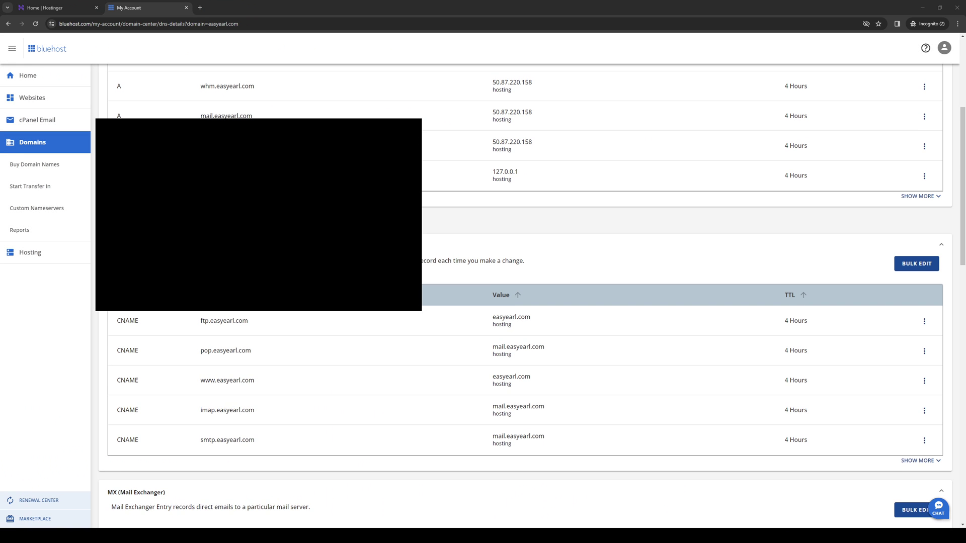
scroll(675, 330, "up", 5)
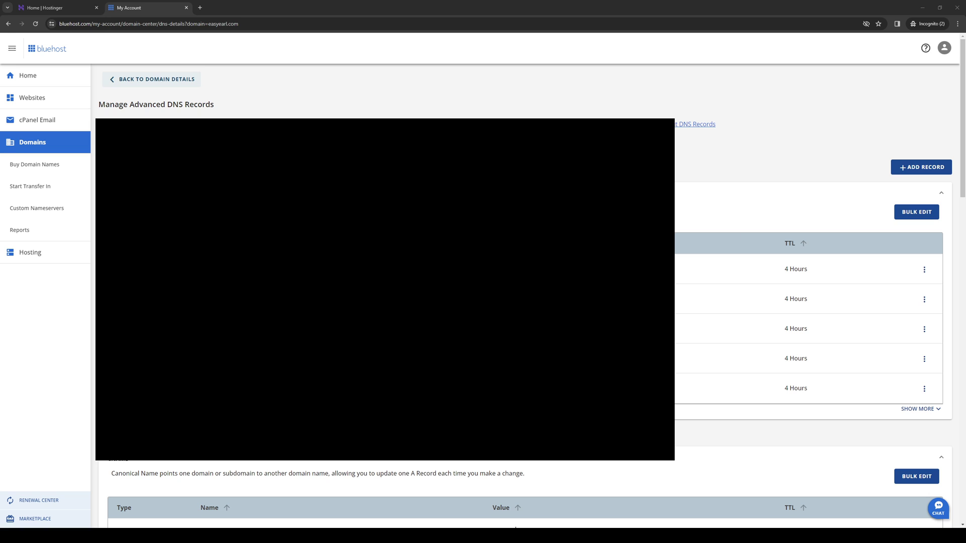
Start a new record via Add Record on easyearl.com's Manage Advanced DNS Records page
left_click(907, 166)
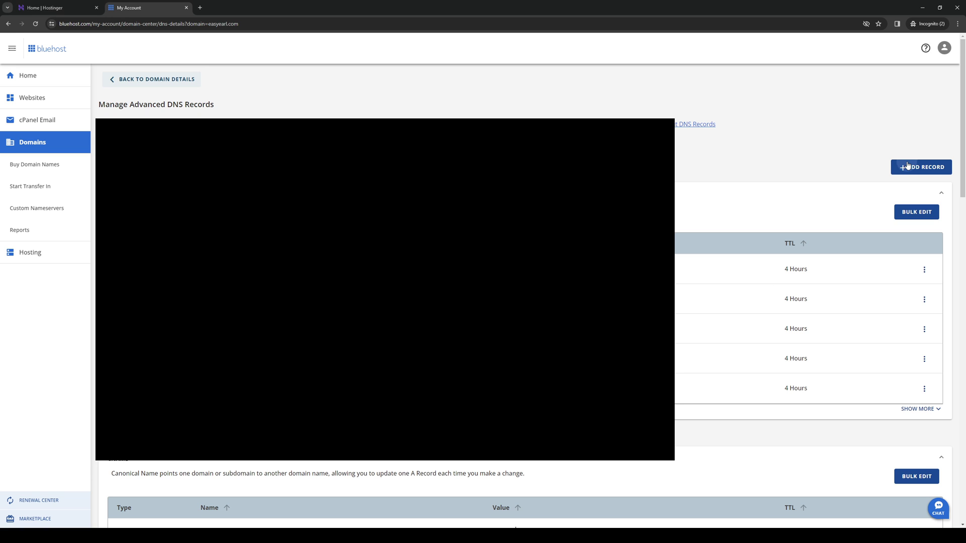